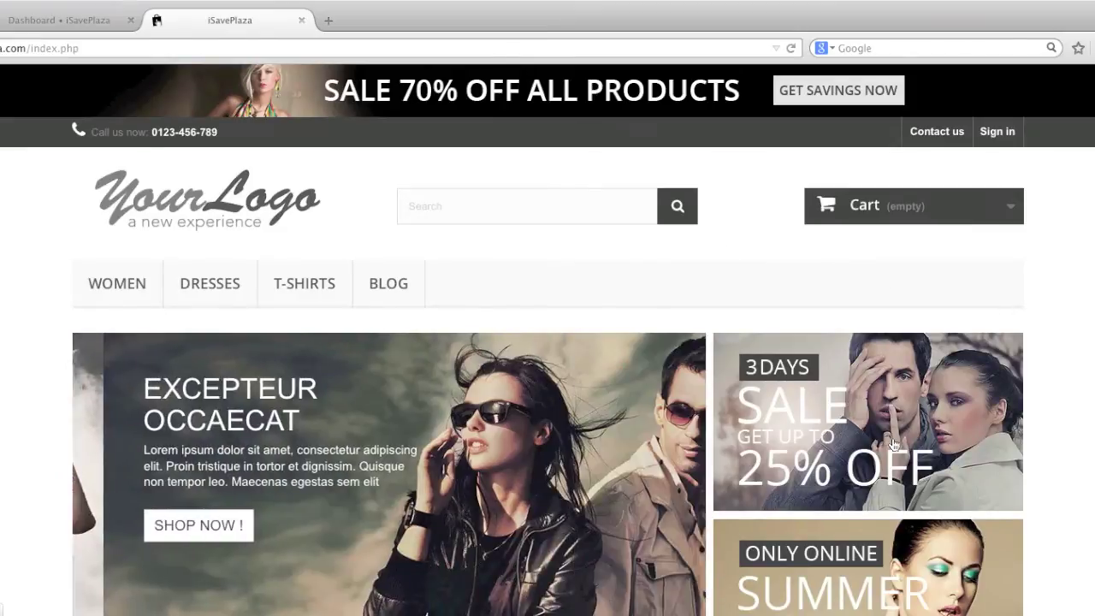
- Switch from the storefront to the iSavePlaza admin Dashboard browser tab
click(86, 24)
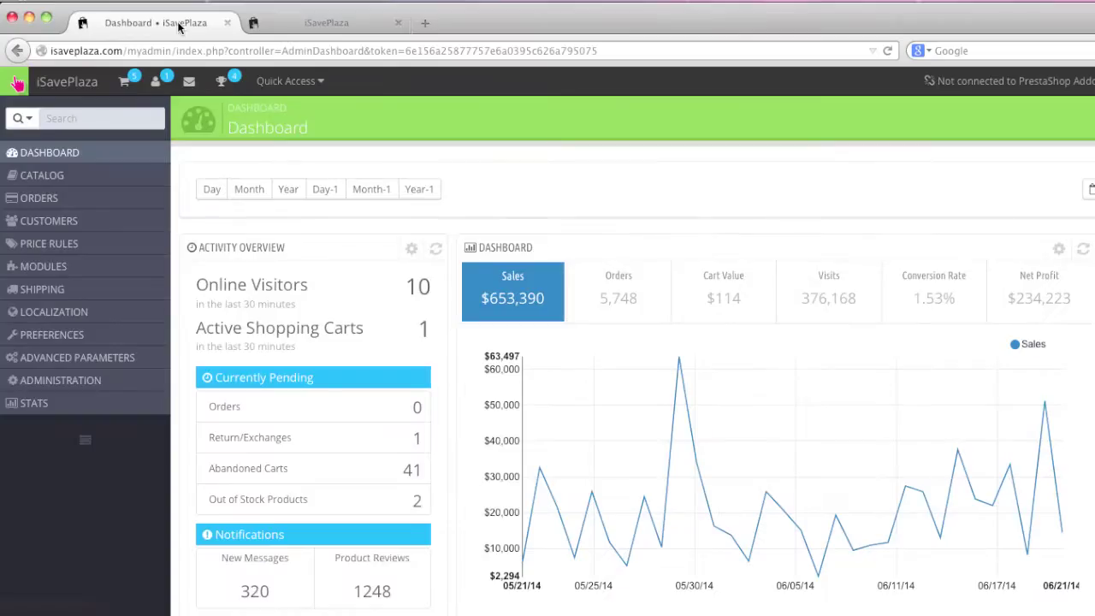
- Open Preferences > Store Contacts and scroll down to the Contact Details section
mouse_move(140, 333)
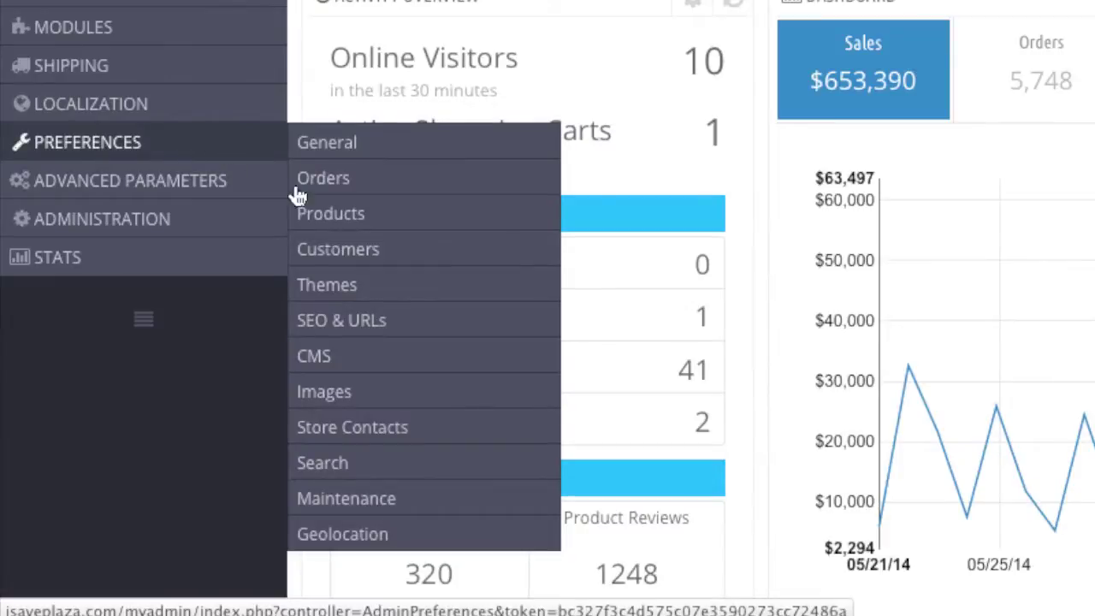
click(453, 428)
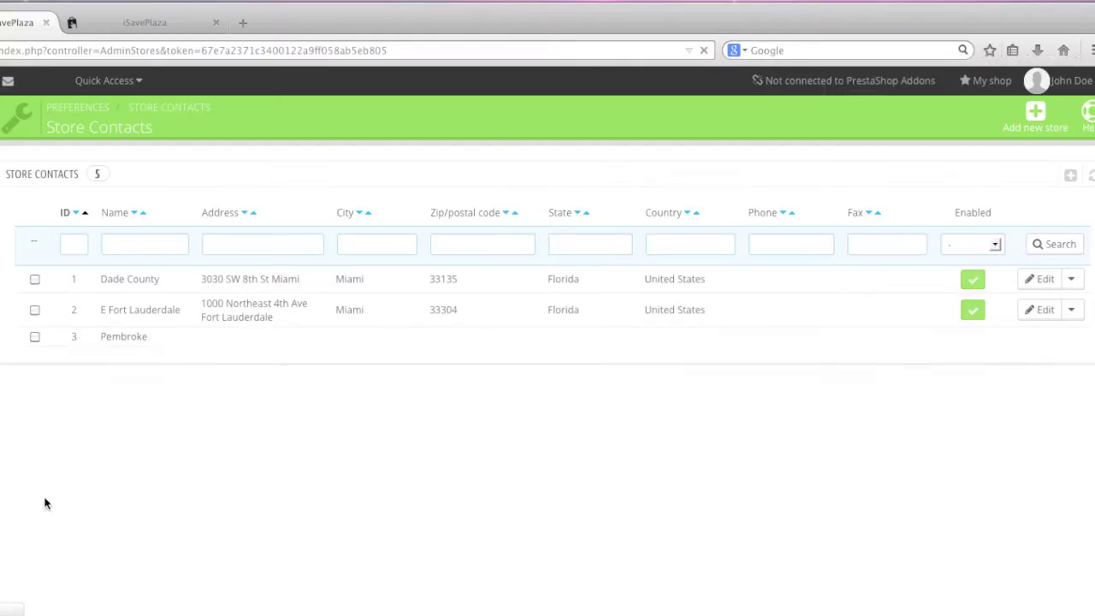
scroll(174, 415, down, 5)
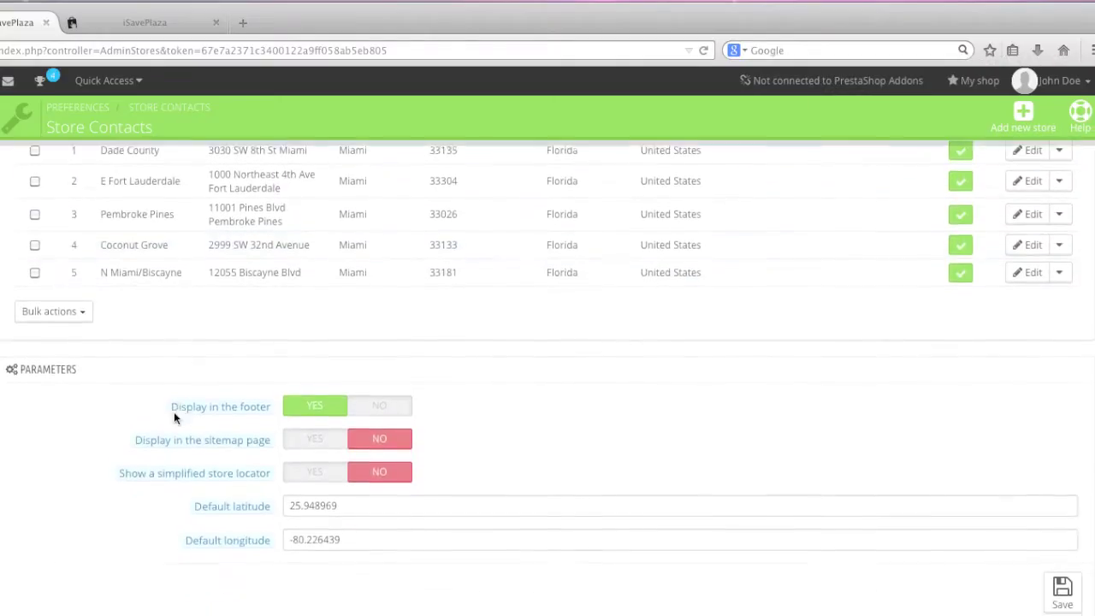
scroll(173, 412, down, 5)
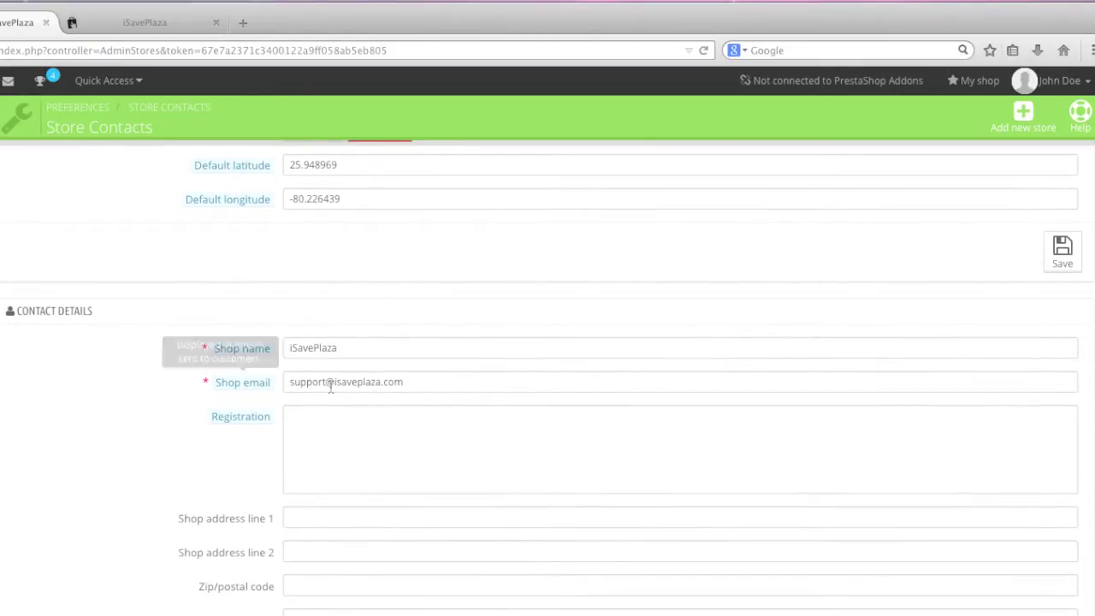
scroll(303, 408, down, 1)
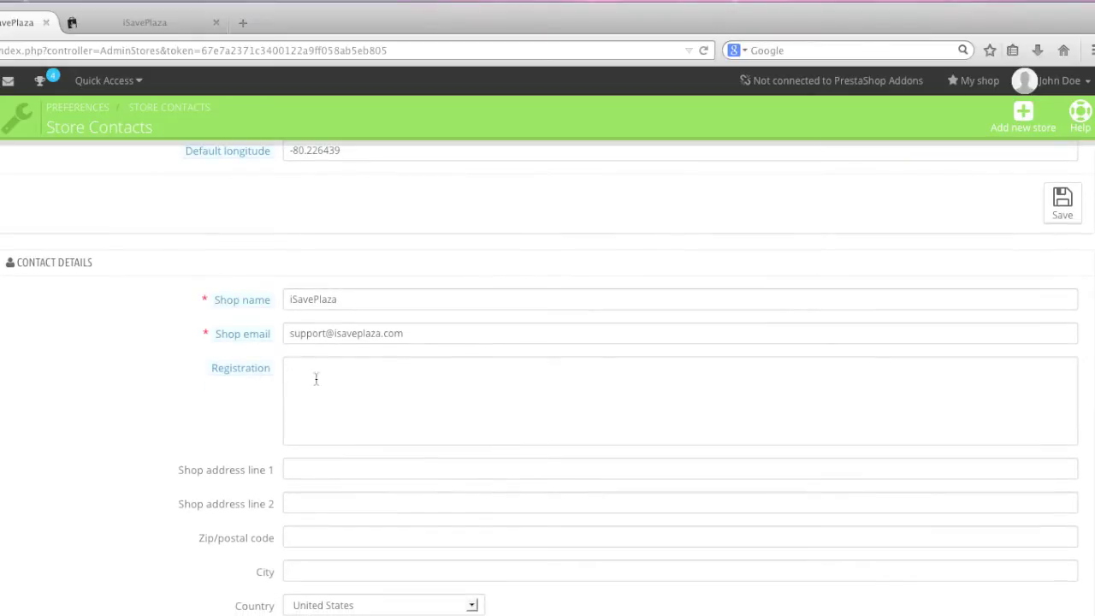
scroll(274, 398, down, 2)
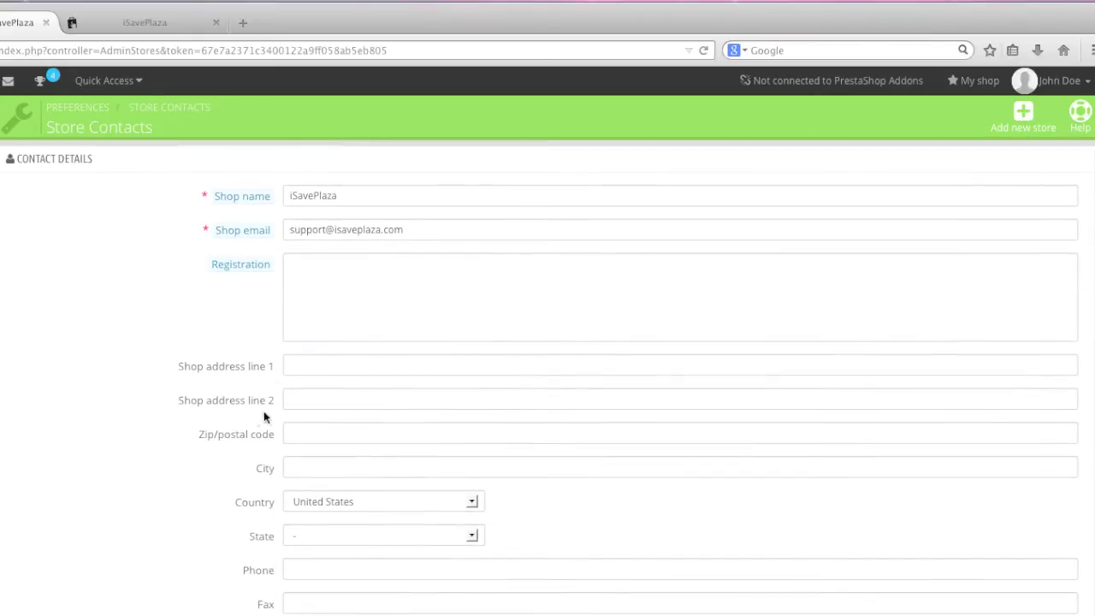
scroll(266, 411, down, 2)
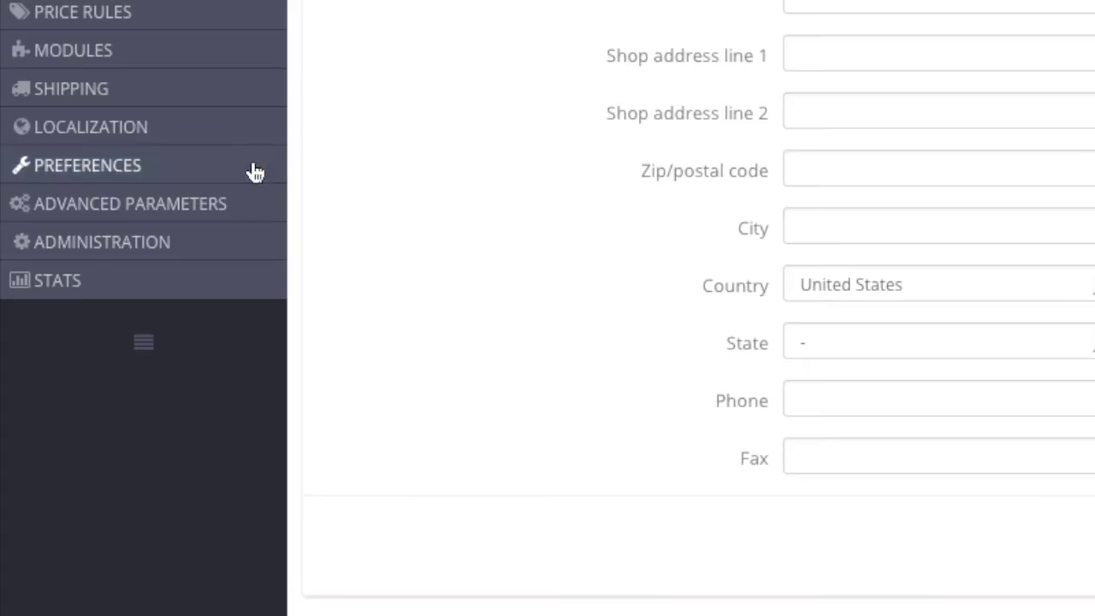
- Open the Preferences > Themes settings page
mouse_move(0, 336)
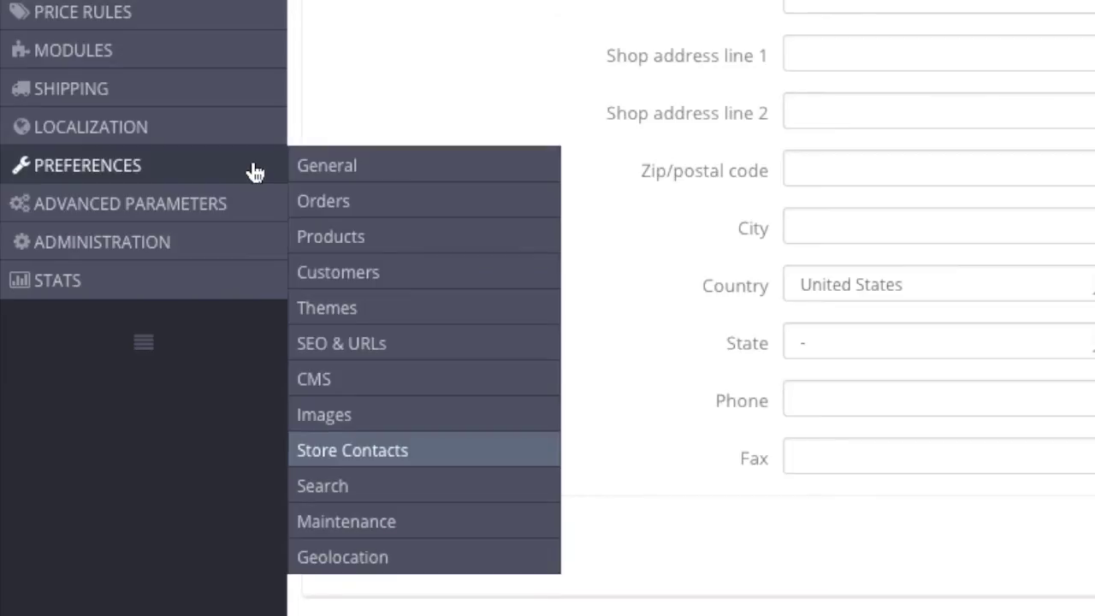
click(368, 309)
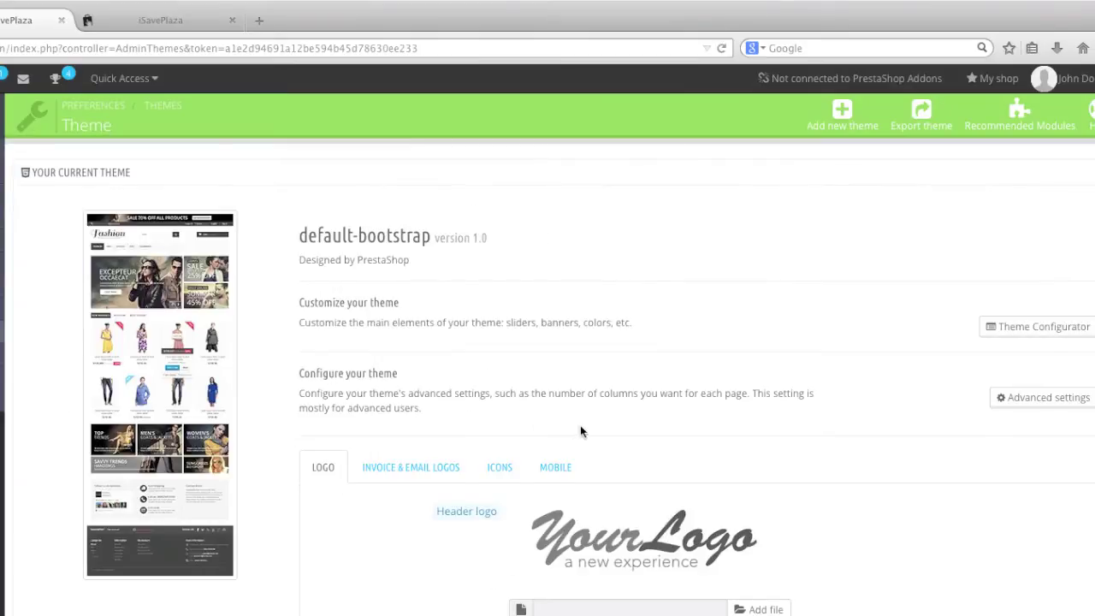
scroll(579, 428, down, 3)
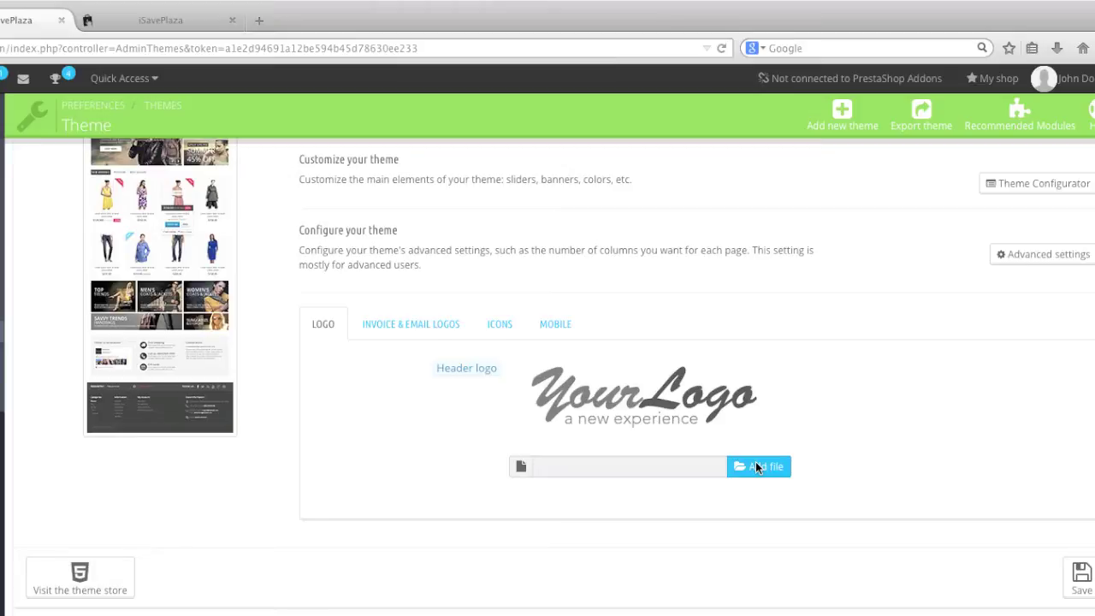
- Upload logo.png from the prestashop_1_6 folder as the header logo and save
click(757, 468)
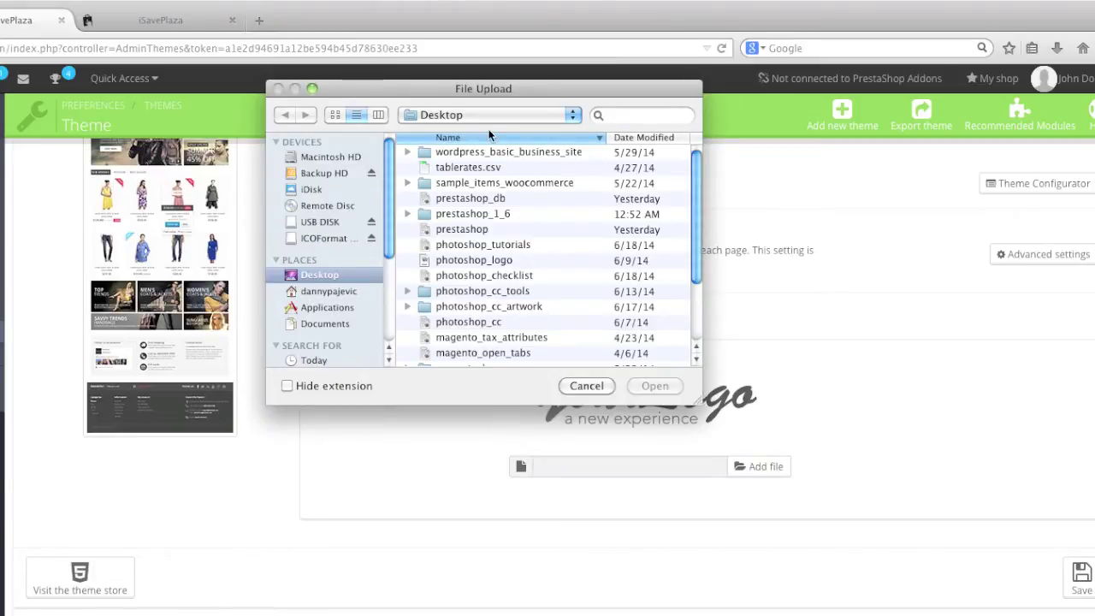
double_click(484, 215)
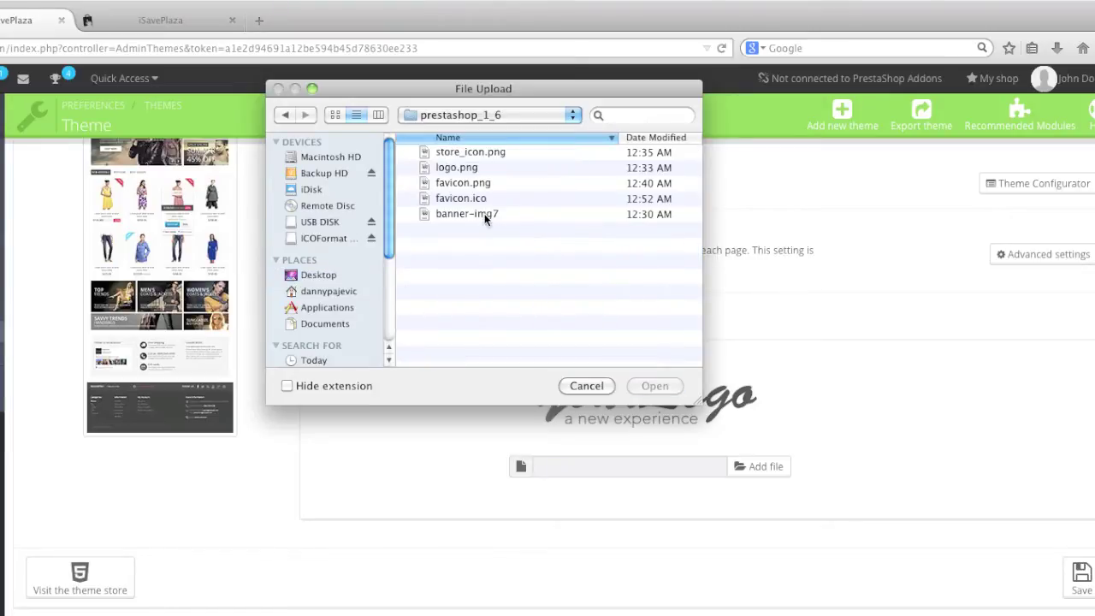
click(479, 167)
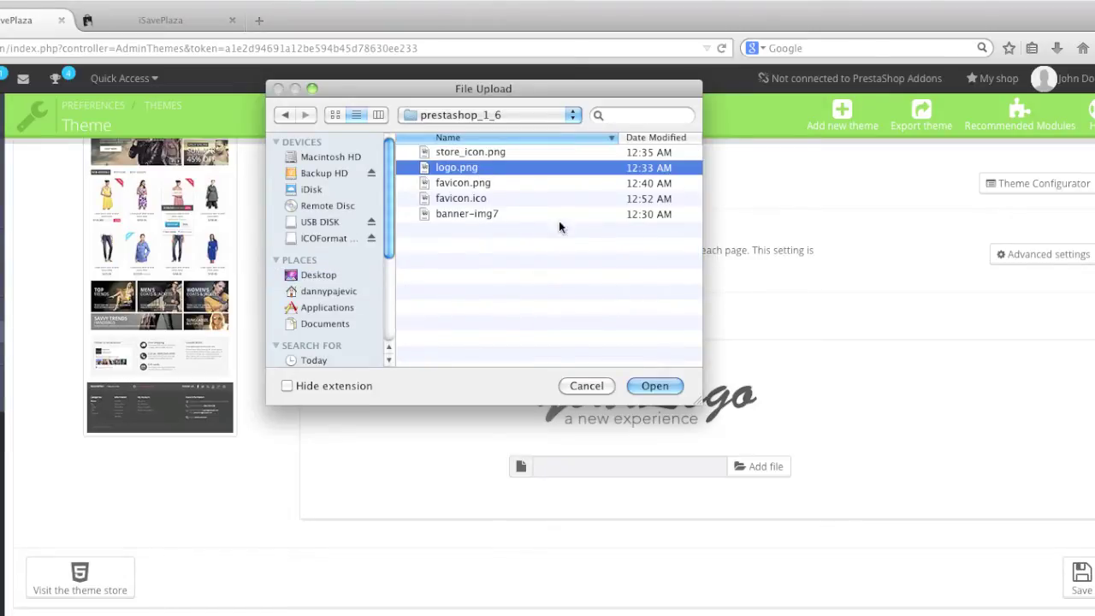
click(655, 386)
scroll(827, 461, down, 1)
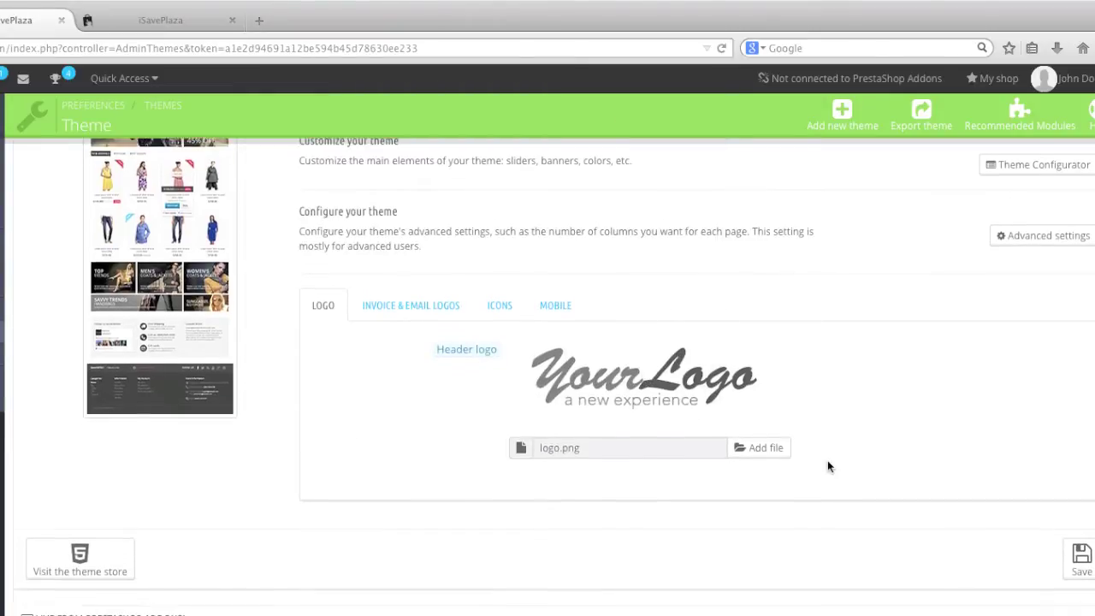
click(1081, 527)
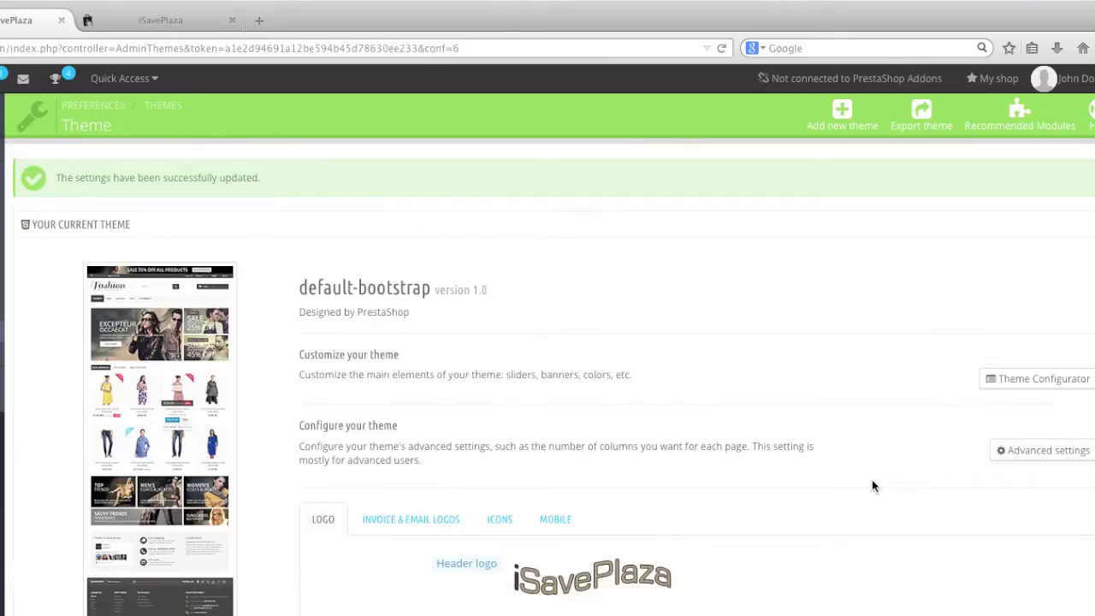
- Review the theme's Invoice & Email Logos, Icons and Mobile settings tabs
scroll(871, 479, down, 2)
scroll(869, 485, down, 1)
click(402, 326)
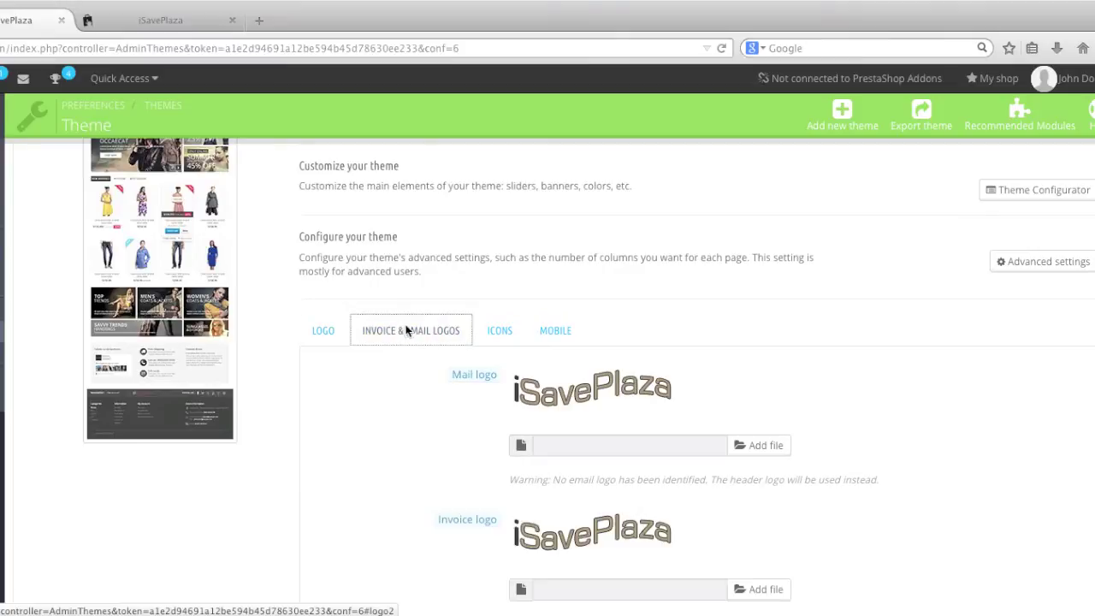
scroll(559, 419, down, 1)
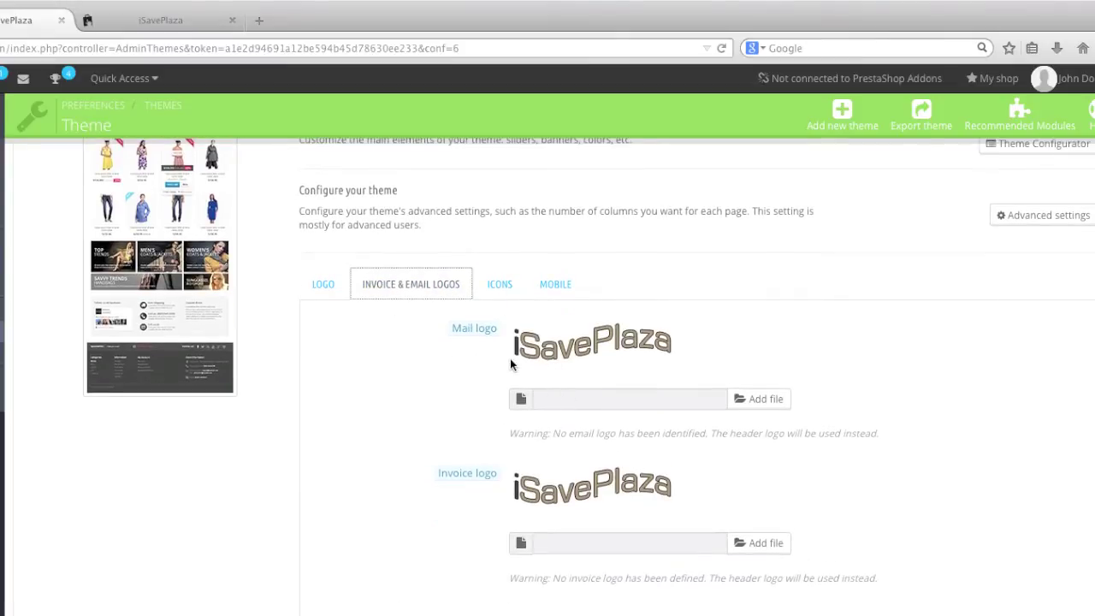
scroll(505, 256, down, 2)
scroll(515, 291, up, 1)
scroll(513, 283, up, 1)
click(498, 247)
click(553, 248)
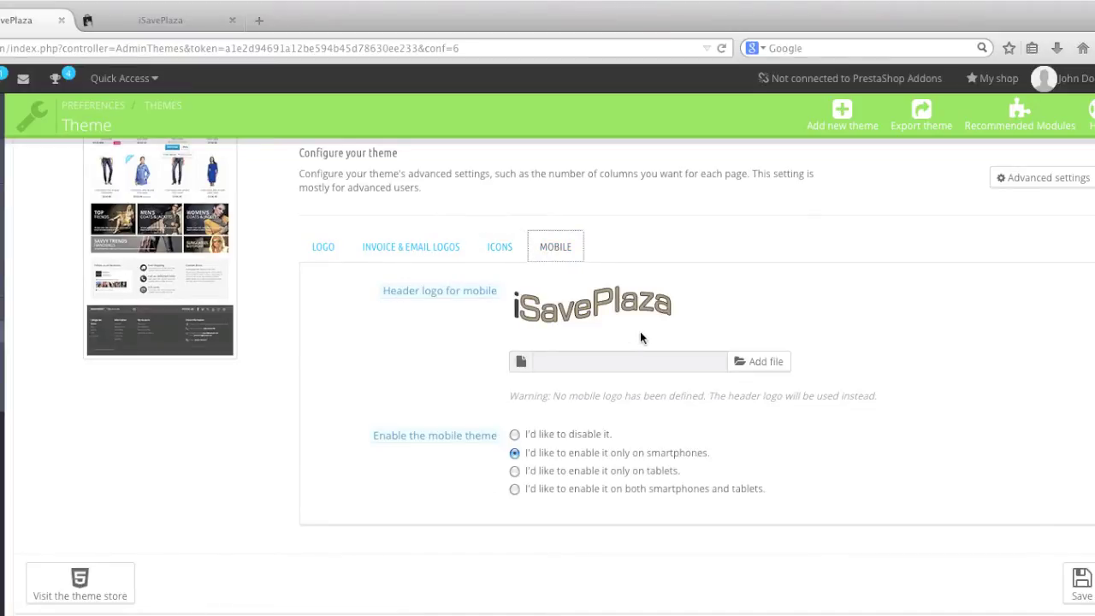
mouse_move(440, 436)
- Check the Favicon and Store icon fields in the Icons tab, then return to the storefront tab
click(500, 250)
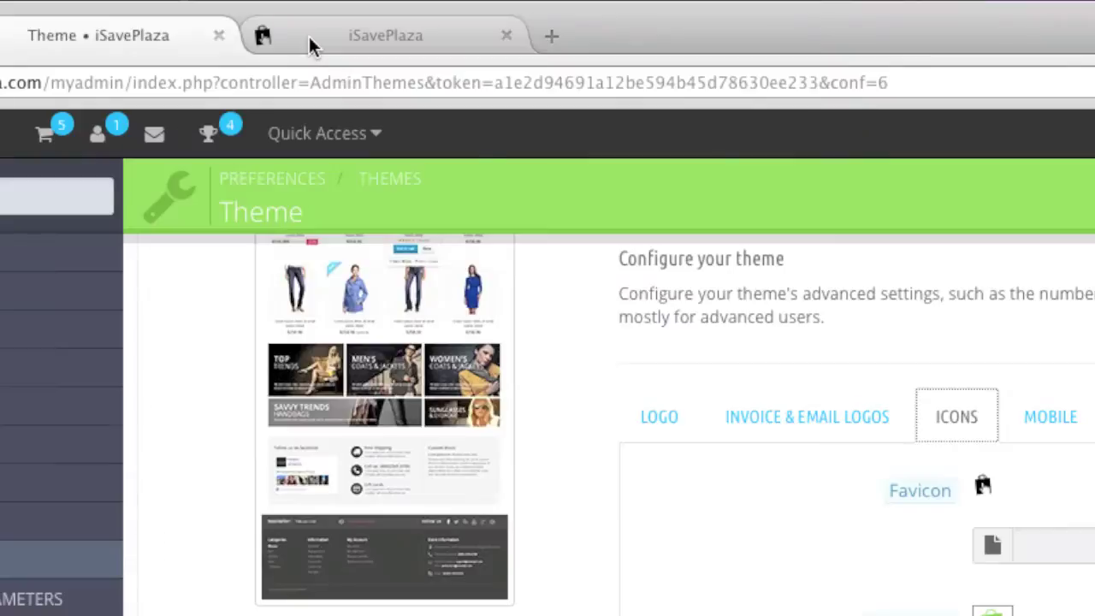
click(93, 20)
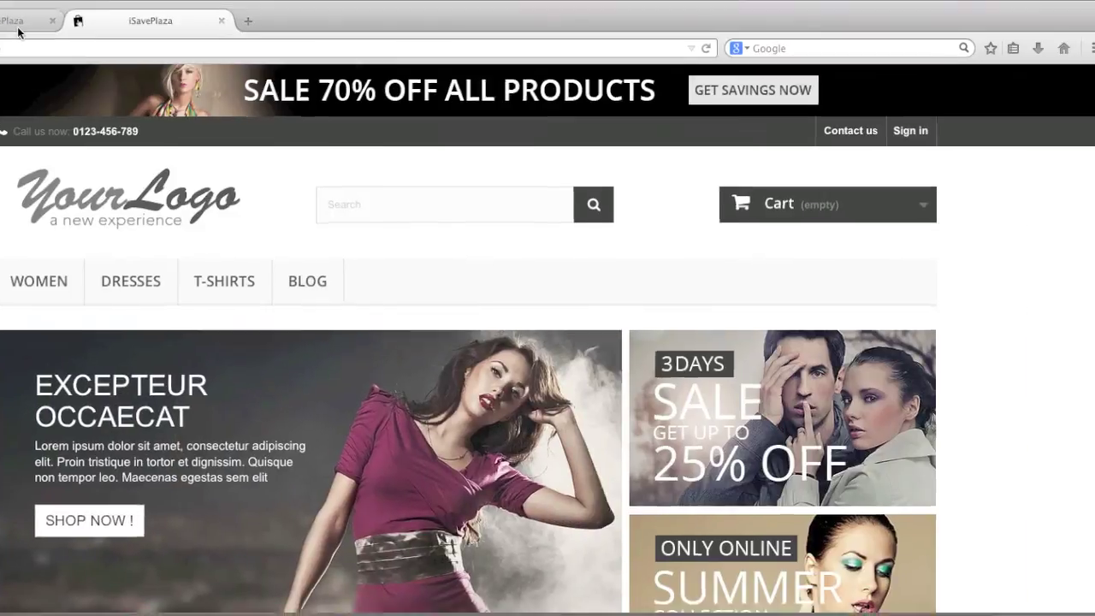
- Attach favicon.ico to the Favicon upload field in the theme's Icons settings
click(103, 20)
click(728, 319)
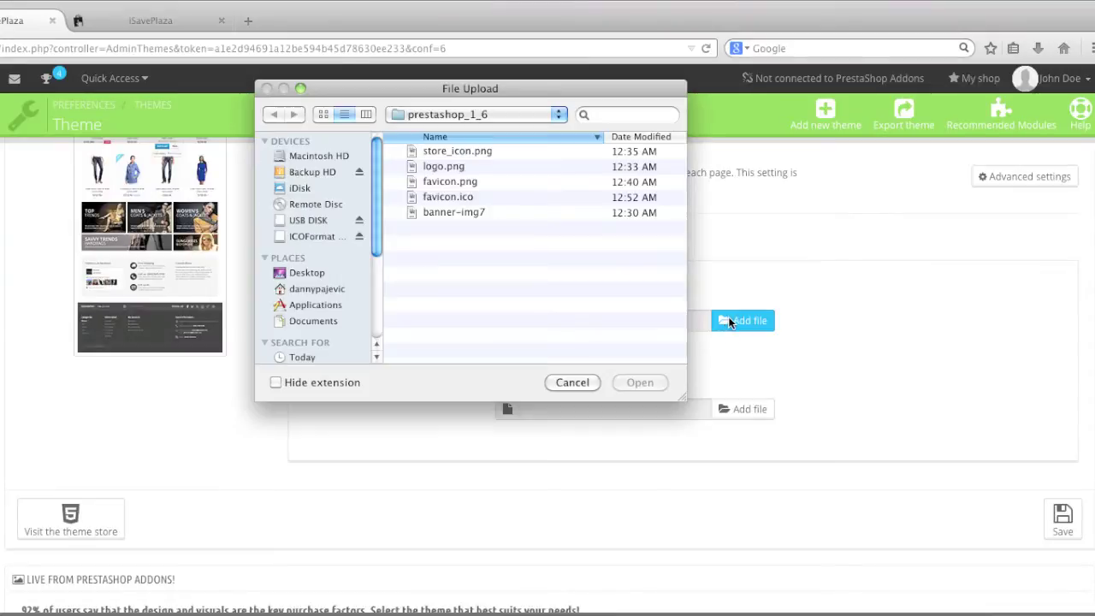
click(466, 199)
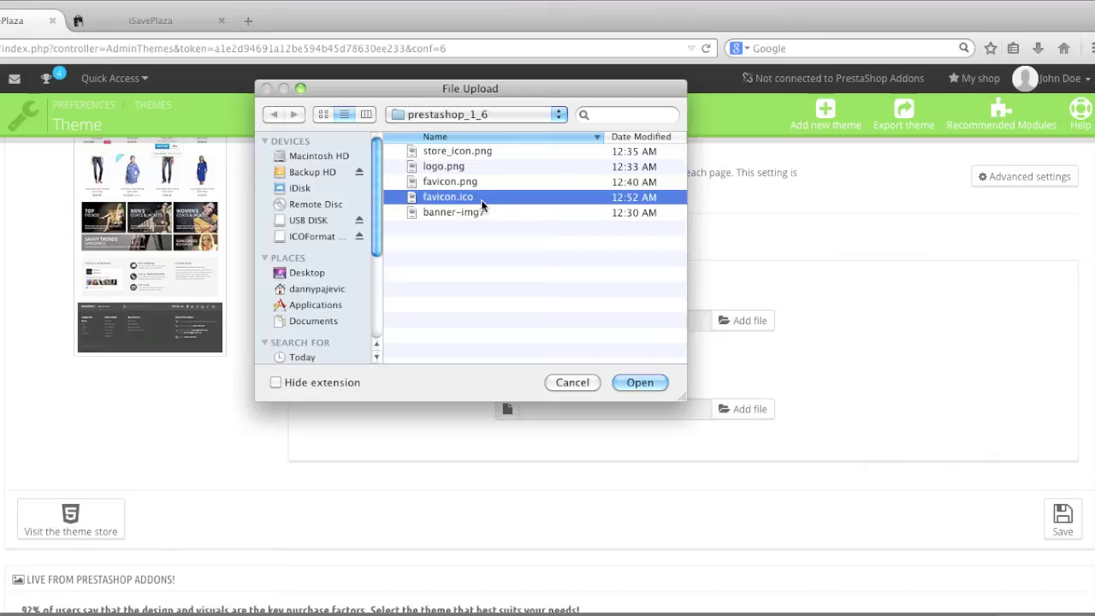
click(641, 383)
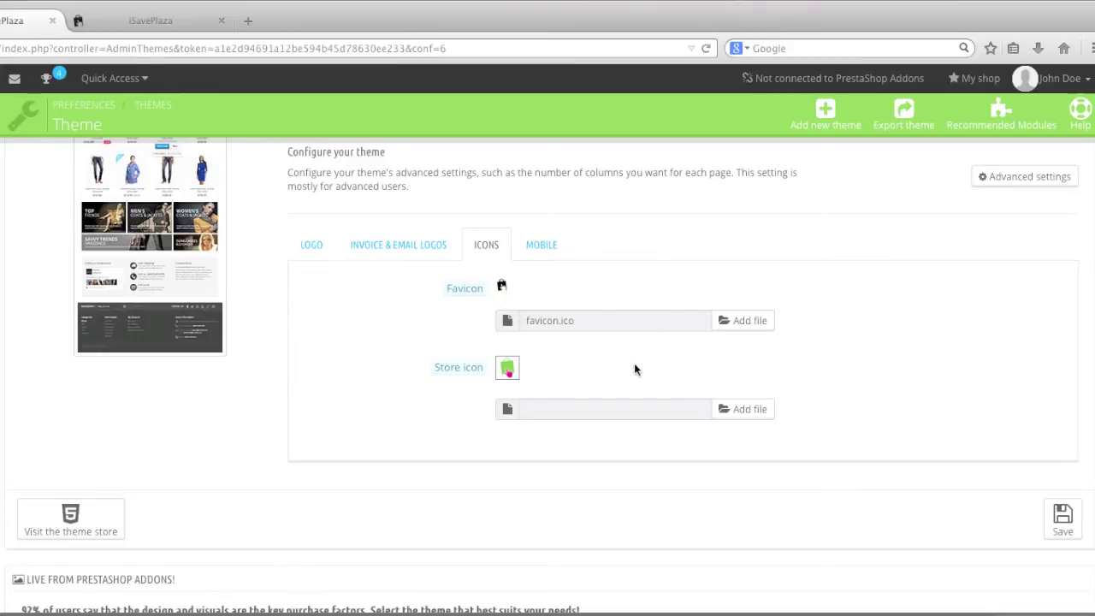
mouse_move(465, 370)
click(156, 21)
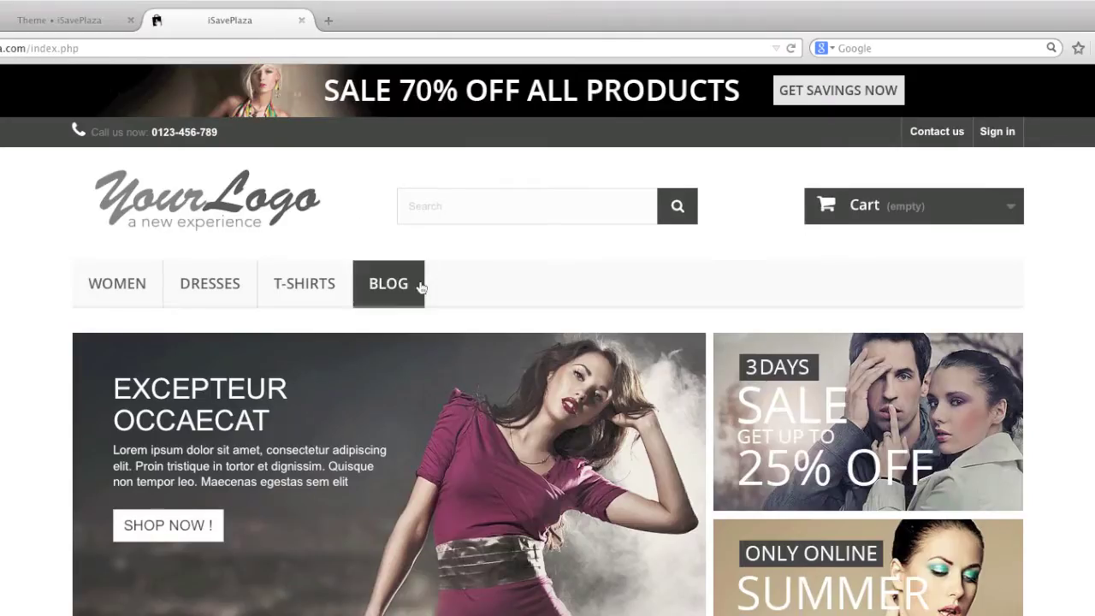
- View the store map on the storefront's Our stores page, then return to the theme admin tab
scroll(337, 287, down, 8)
scroll(422, 289, down, 15)
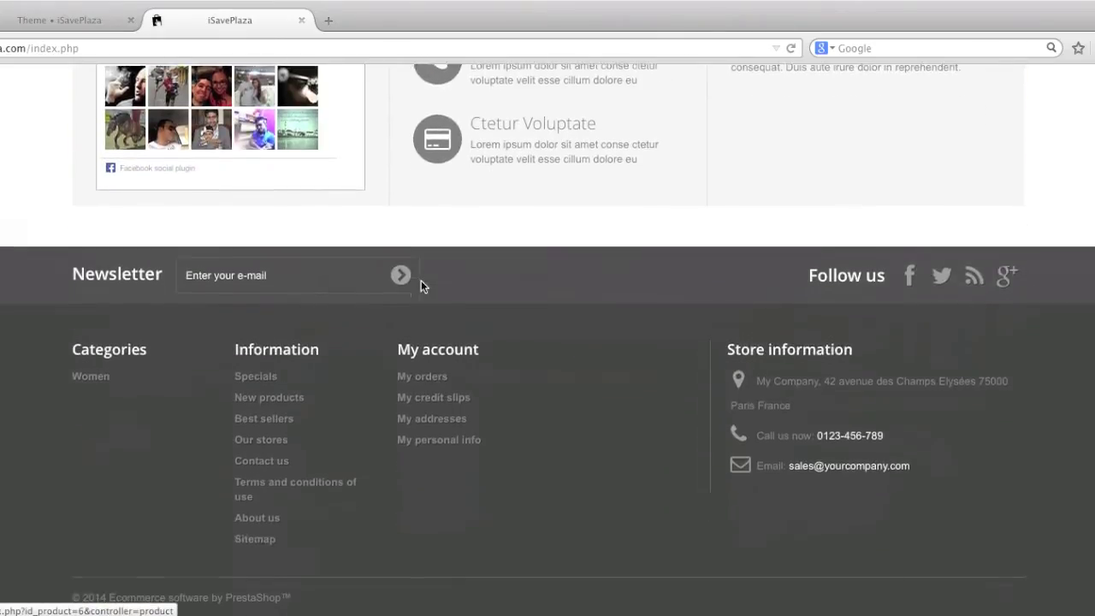
click(263, 418)
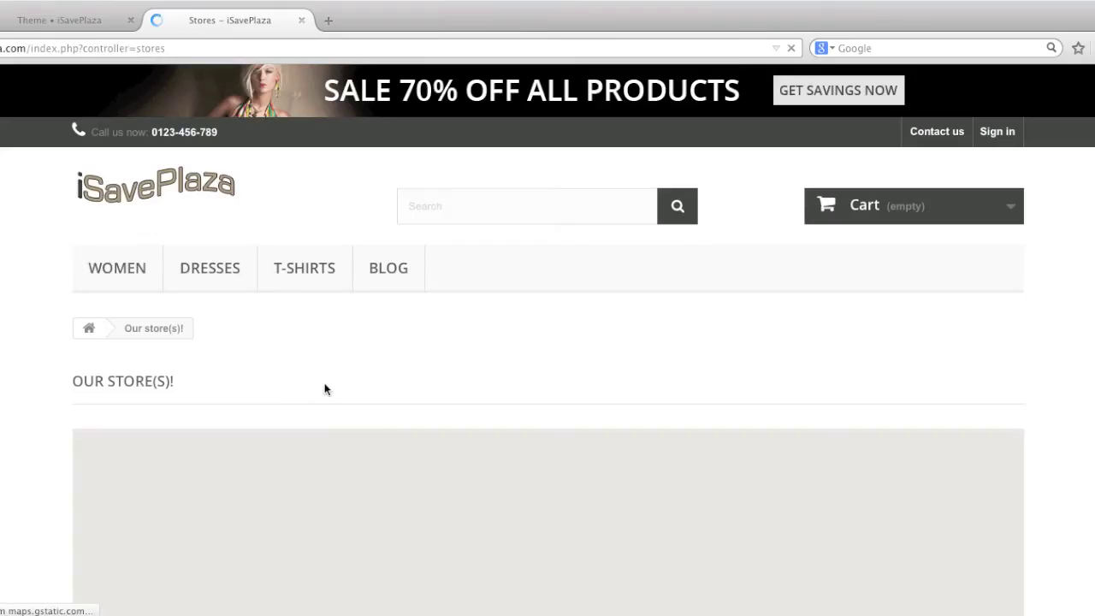
scroll(382, 360, down, 2)
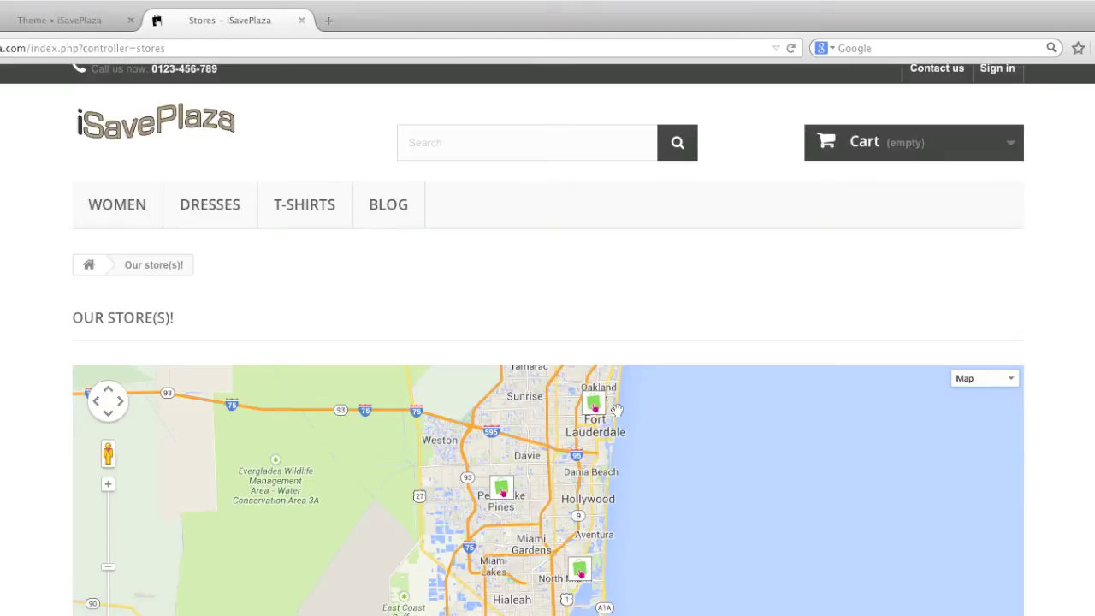
click(77, 20)
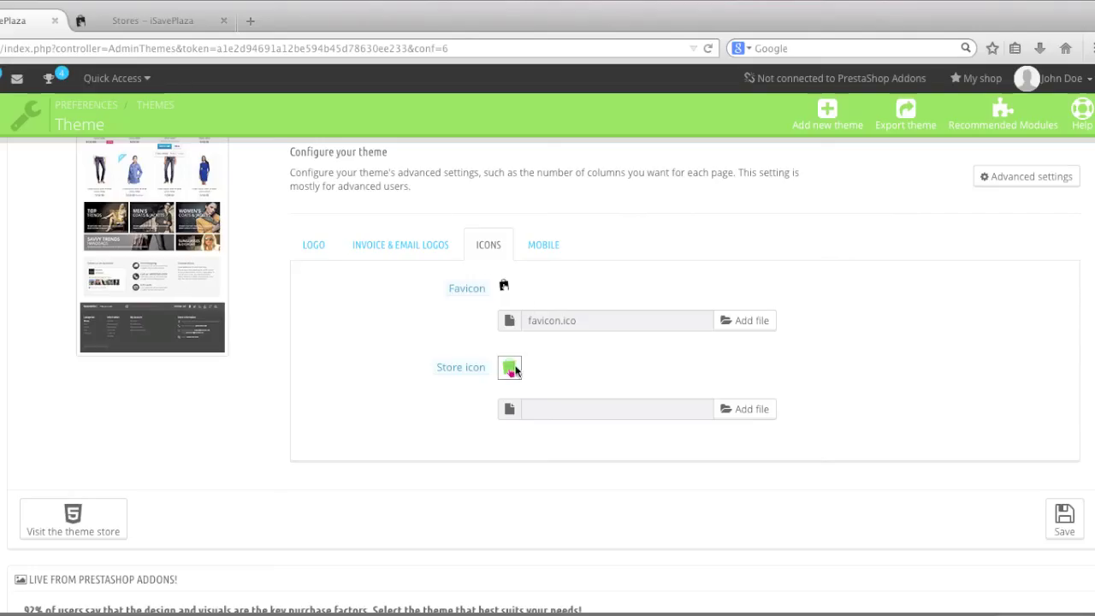
- Upload store_icon.png as the store icon and save the theme settings
click(747, 412)
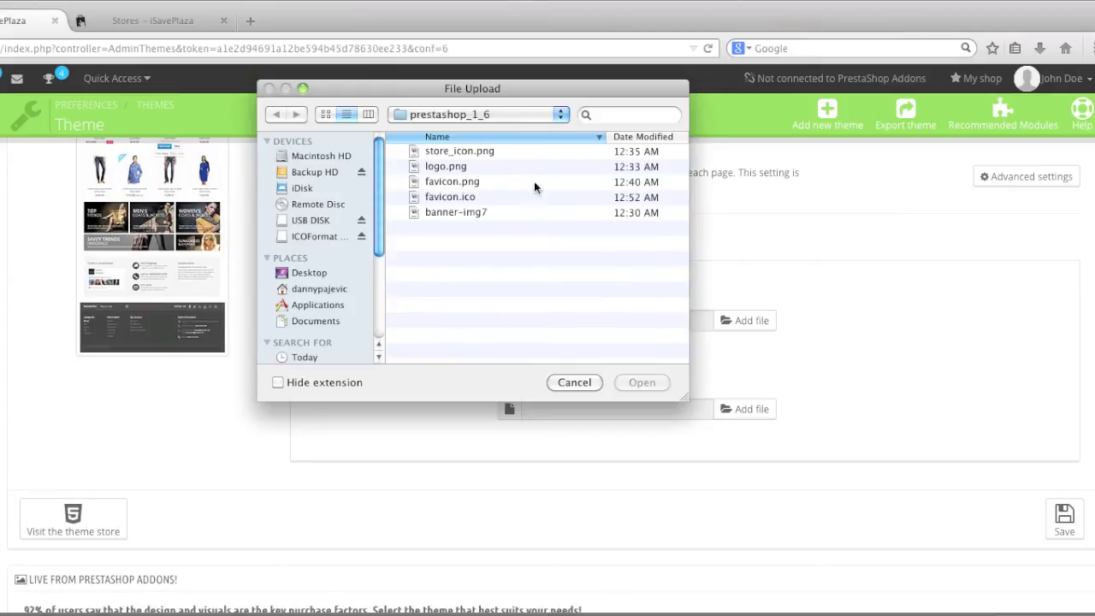
click(485, 153)
click(641, 382)
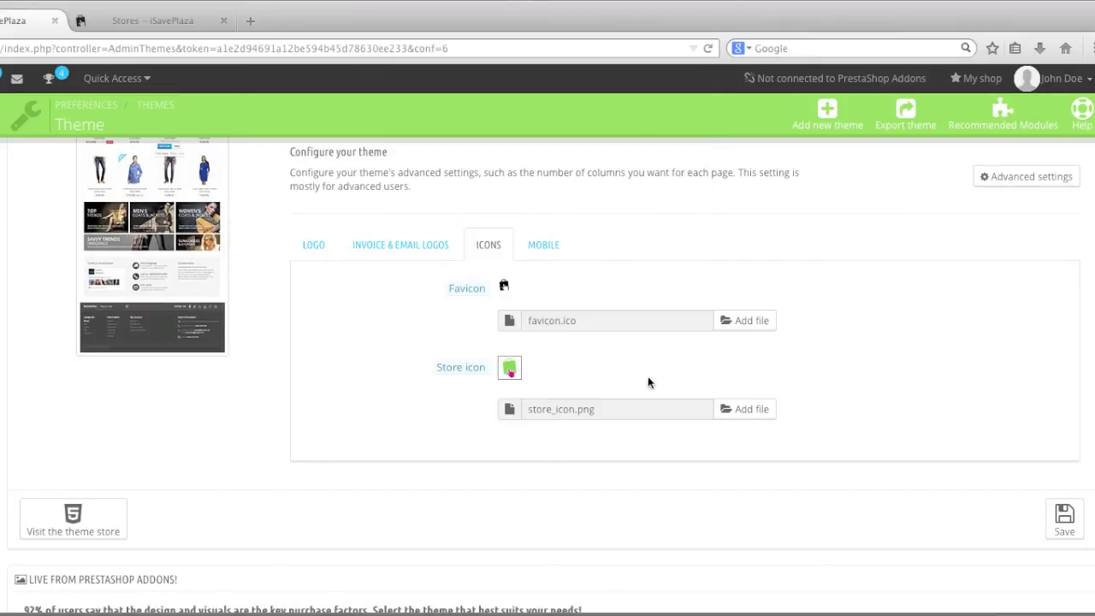
click(1067, 519)
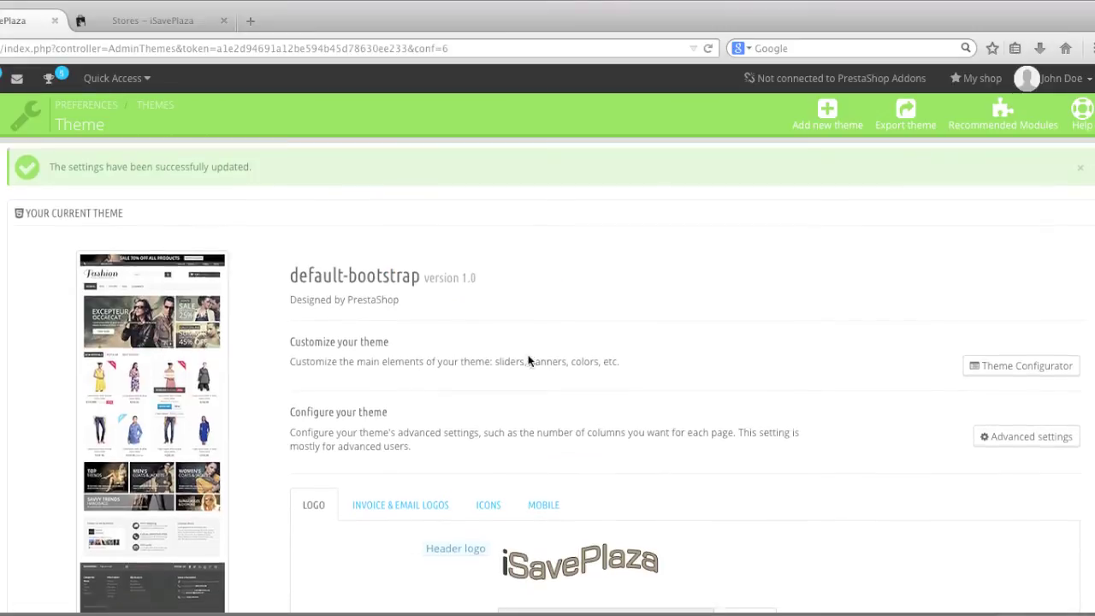
- Copy the favicon image's address and open it in the other browser tab
scroll(528, 360, down, 2)
click(489, 356)
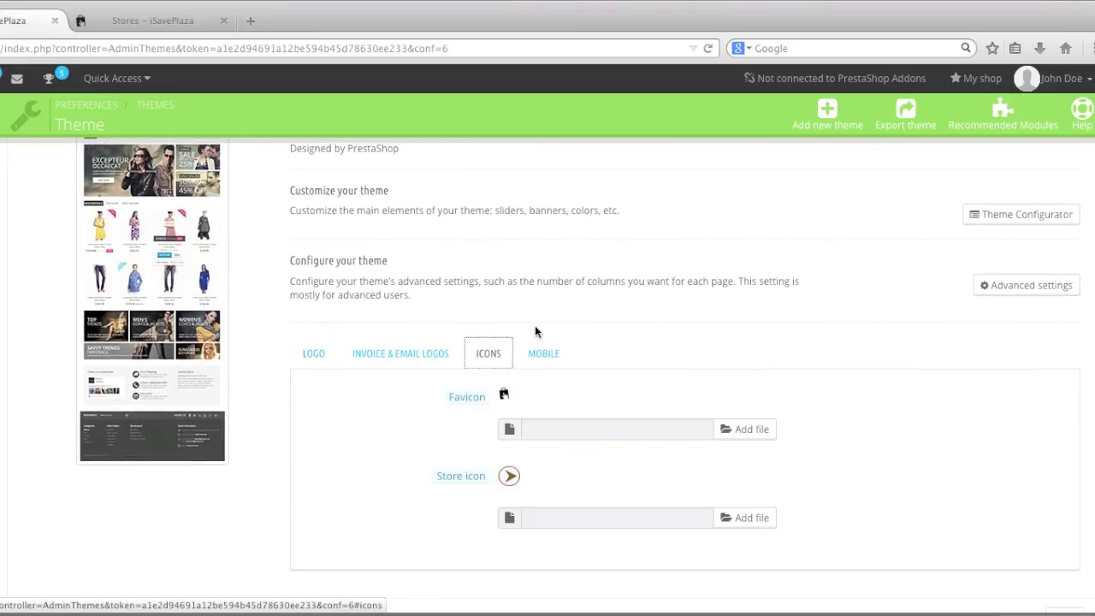
scroll(510, 363, down, 1)
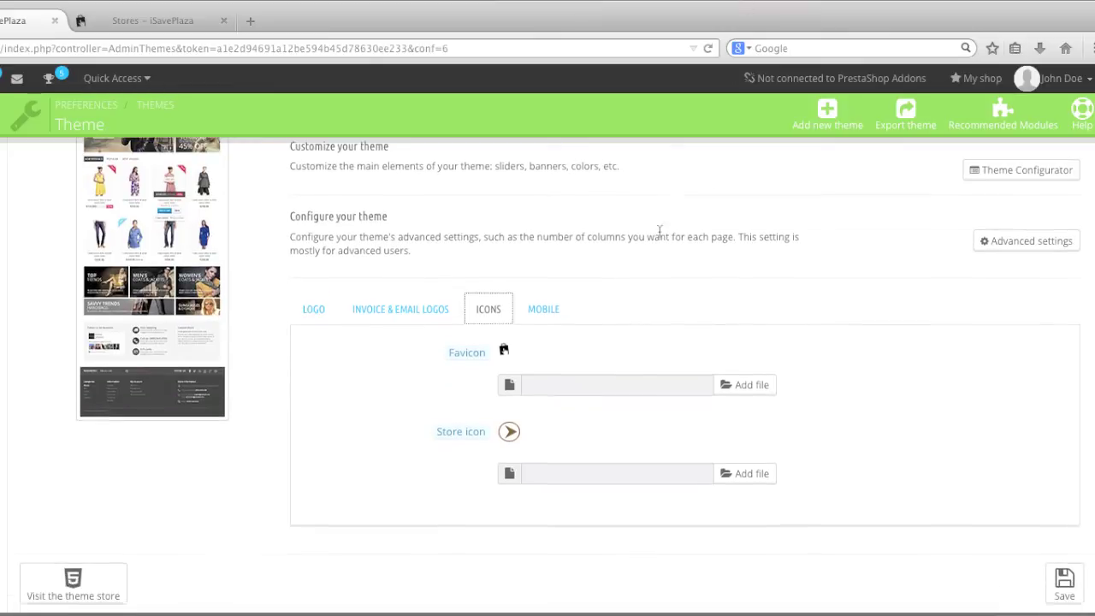
right_click(505, 349)
click(578, 391)
click(195, 15)
click(178, 50)
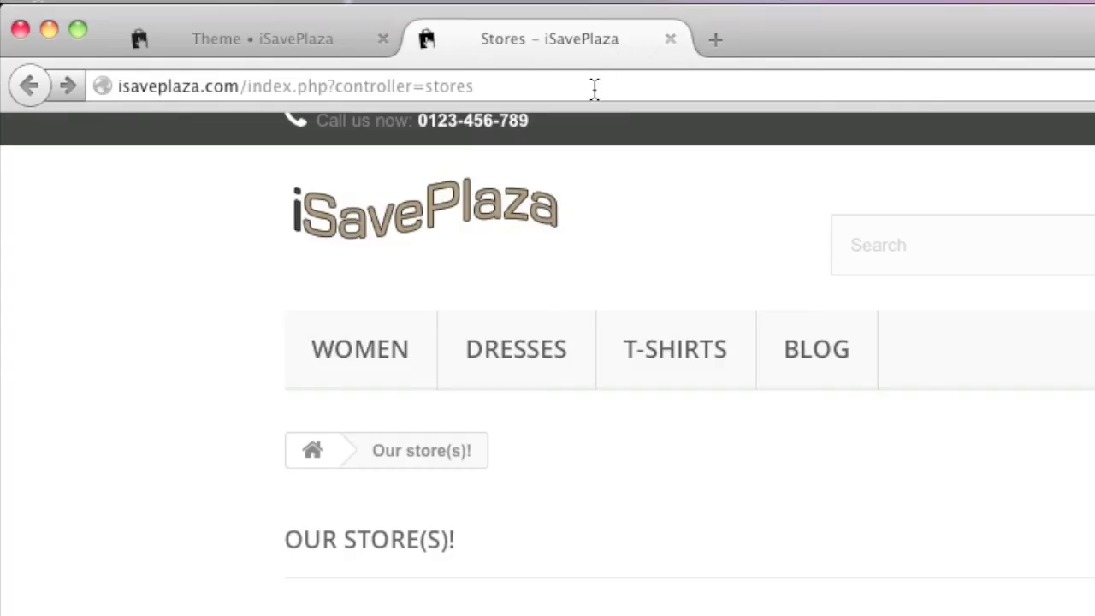
key(super+v)
key(Return)
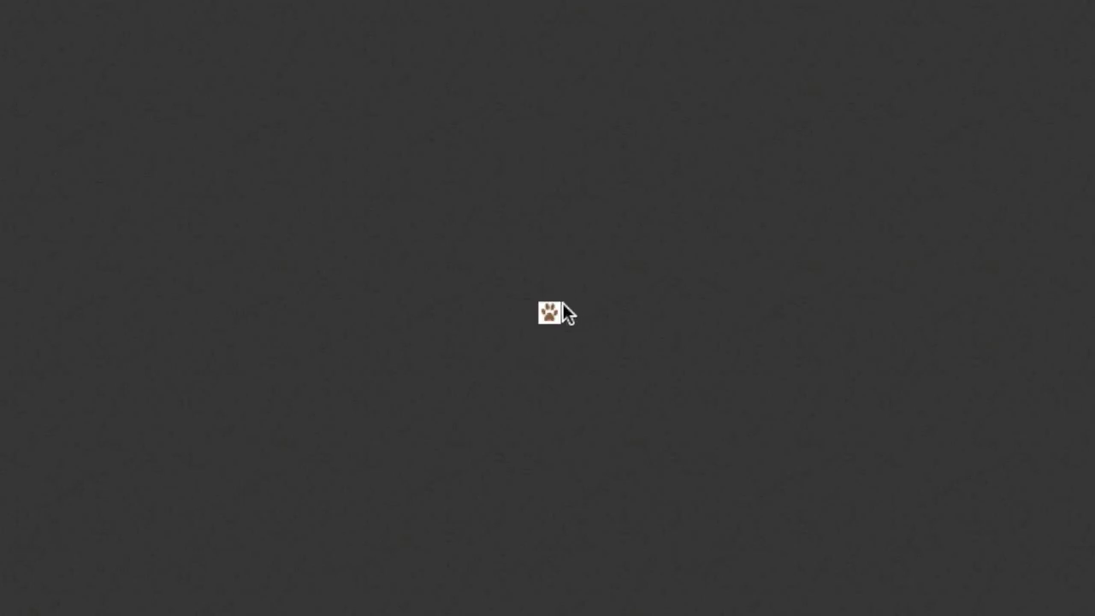
- Reload the theme settings and compare the Icons favicon with the opened favicon.ico tab
key(ctrl+shift+Tab)
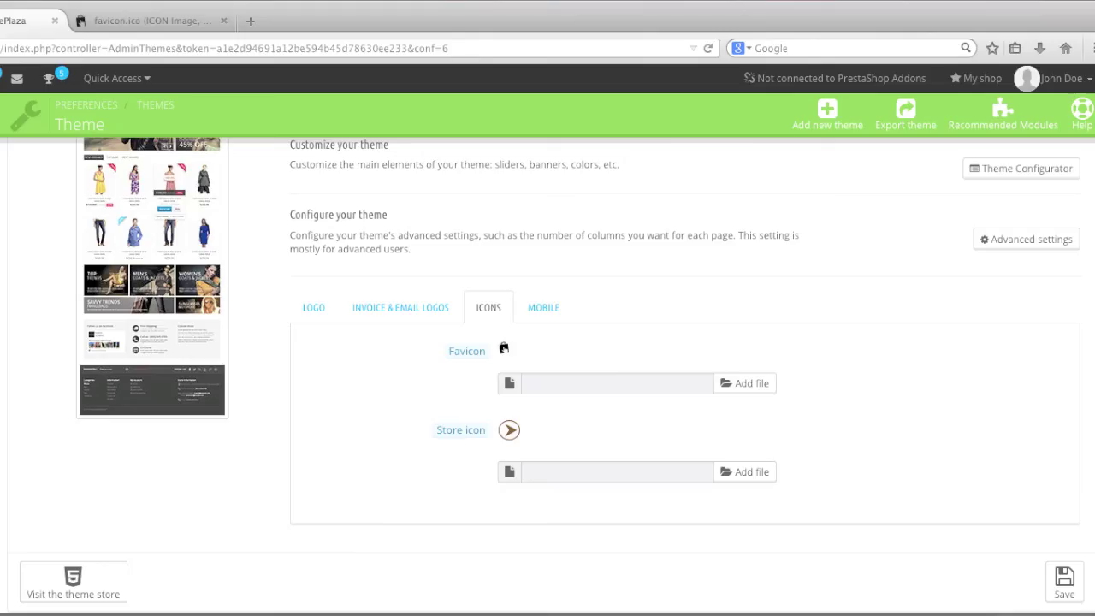
click(707, 48)
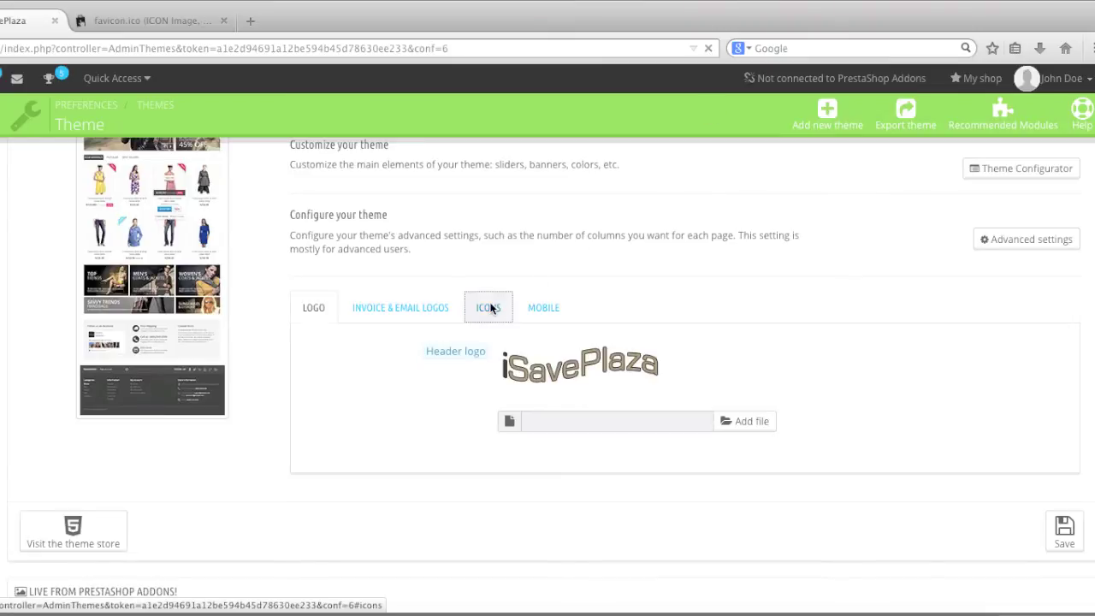
click(489, 307)
key(ctrl+Tab)
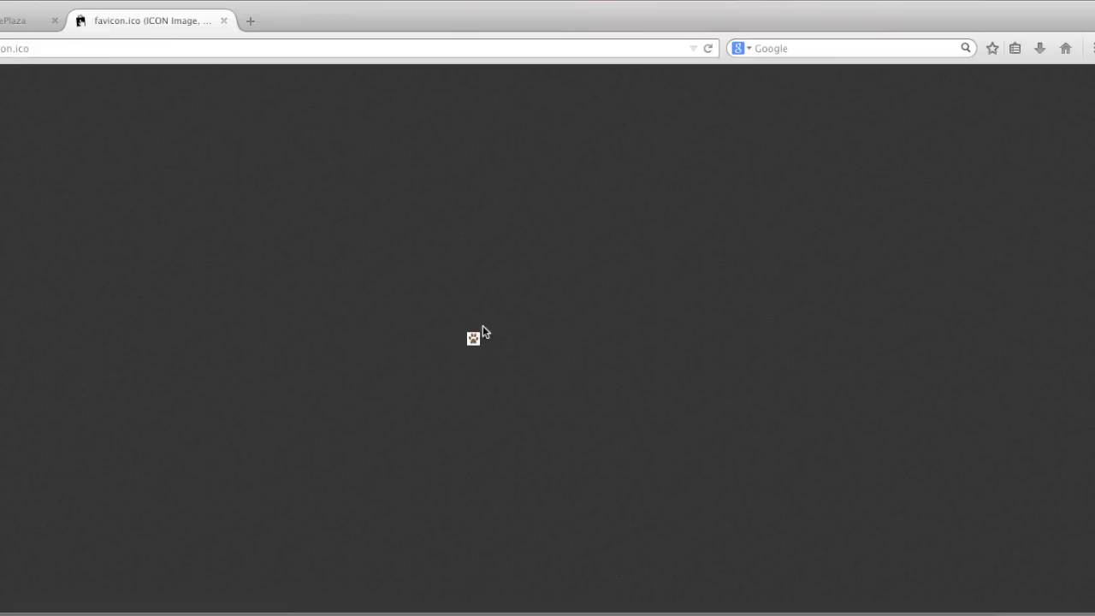
key(ctrl+shift+Tab)
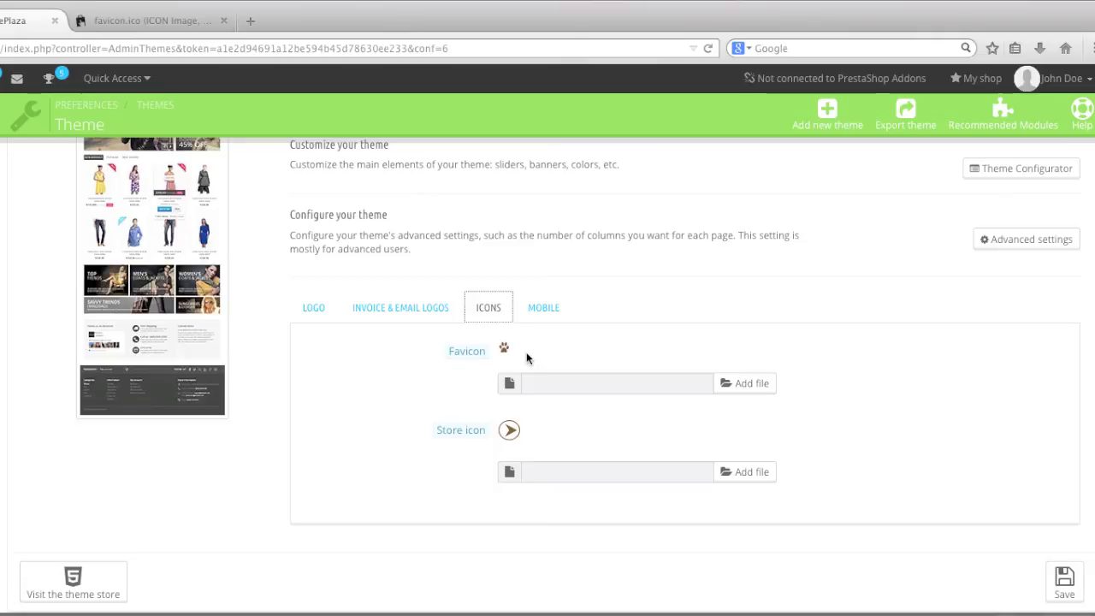
click(166, 21)
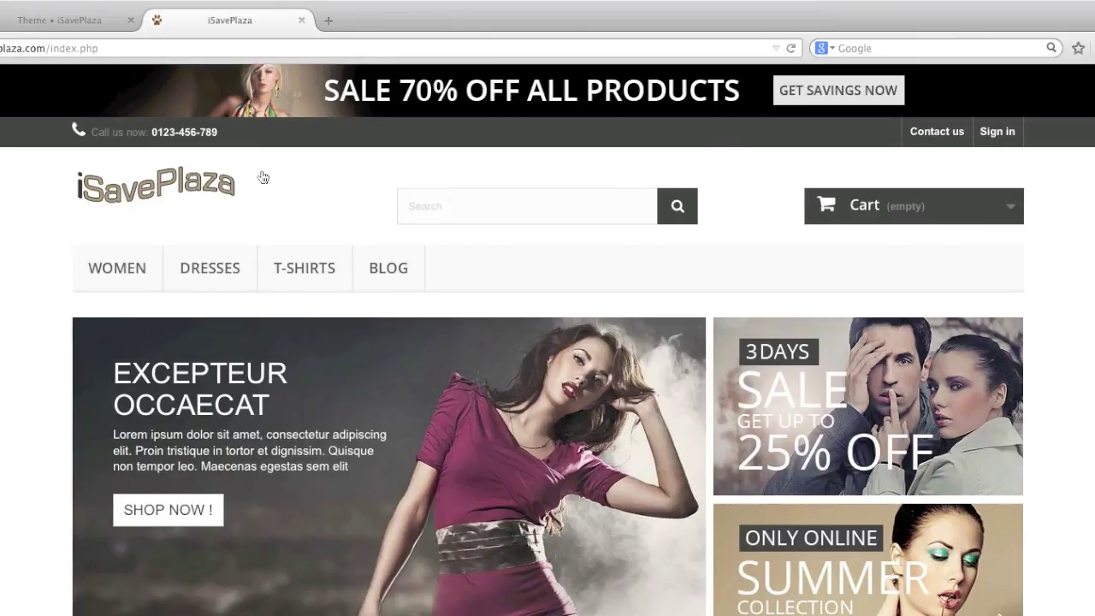
- Scroll the storefront home page down toward the footer's Our stores link
scroll(264, 171, down, 5)
scroll(266, 171, down, 2)
scroll(266, 171, up, 5)
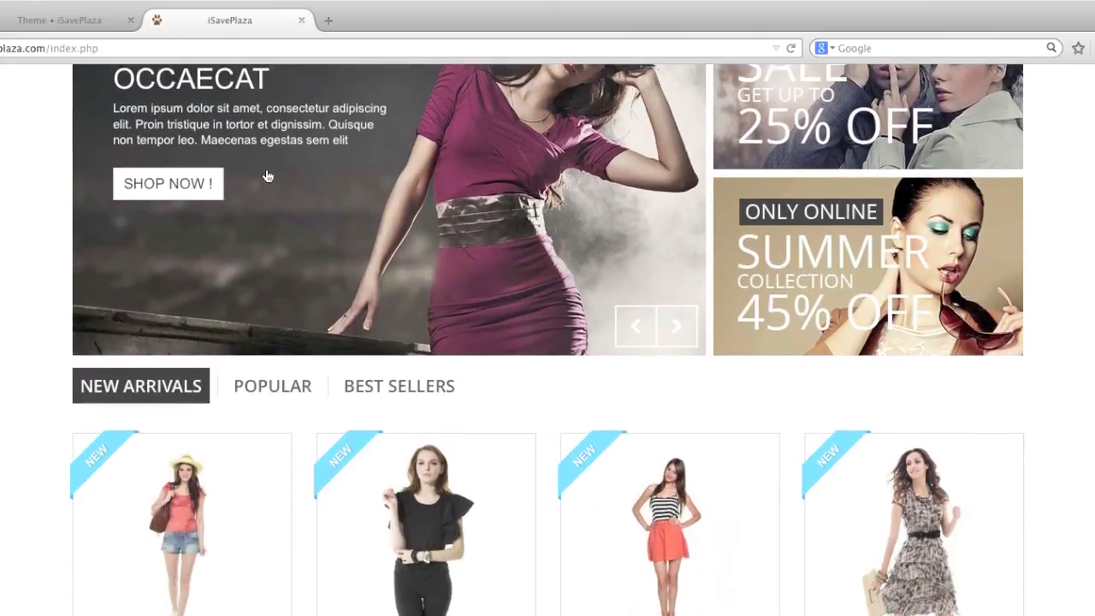
scroll(269, 171, down, 2)
scroll(270, 173, down, 20)
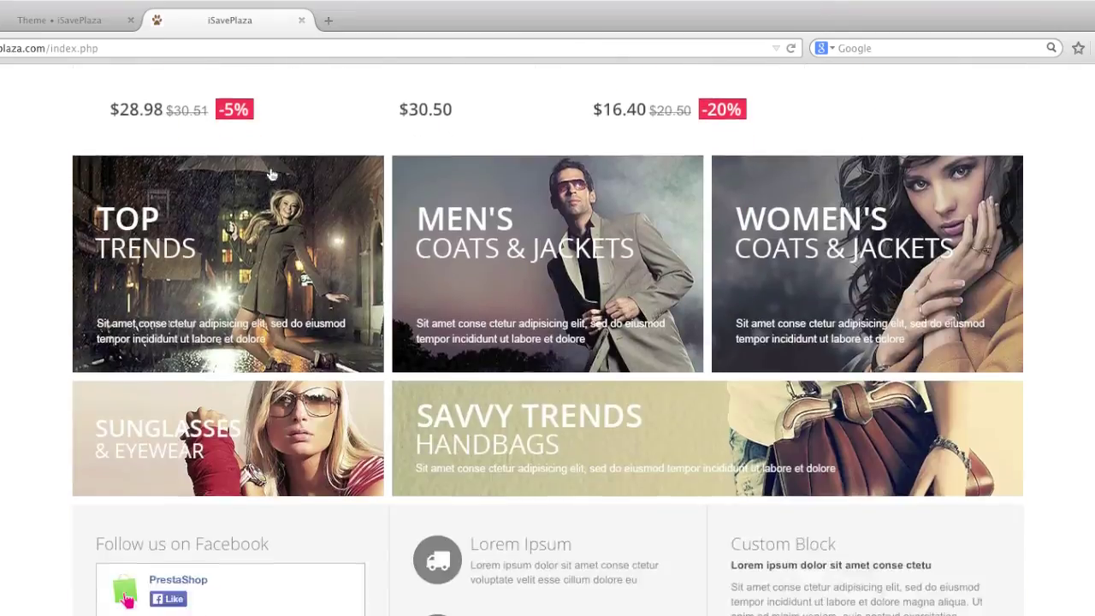